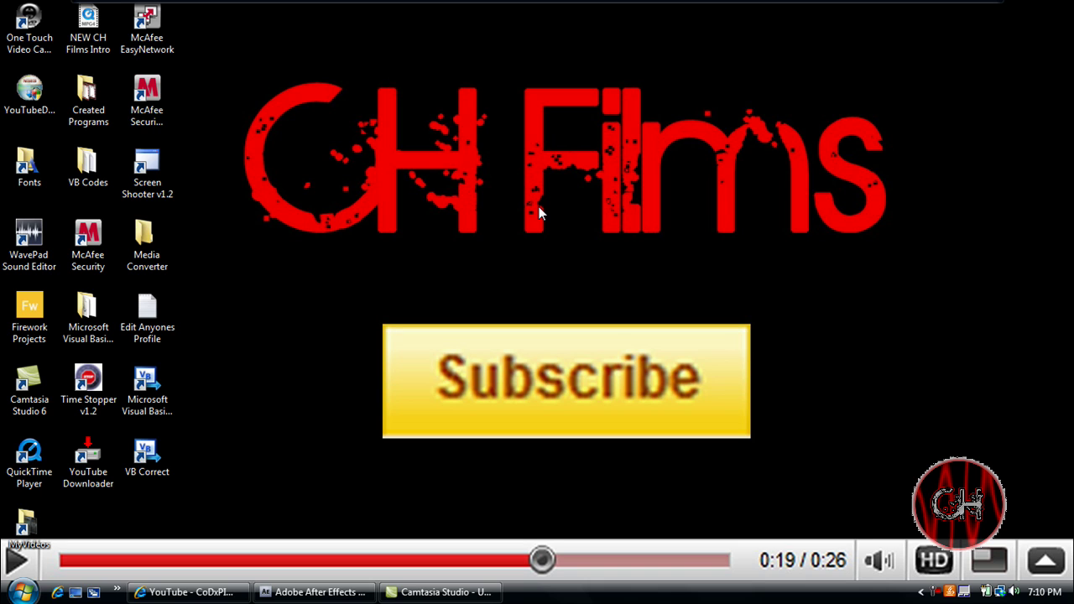
# - Import the Triple In Team Tac2_0001.wmv clip through File > Import > File and drag it to make a composition
pyautogui.click(344, 591)
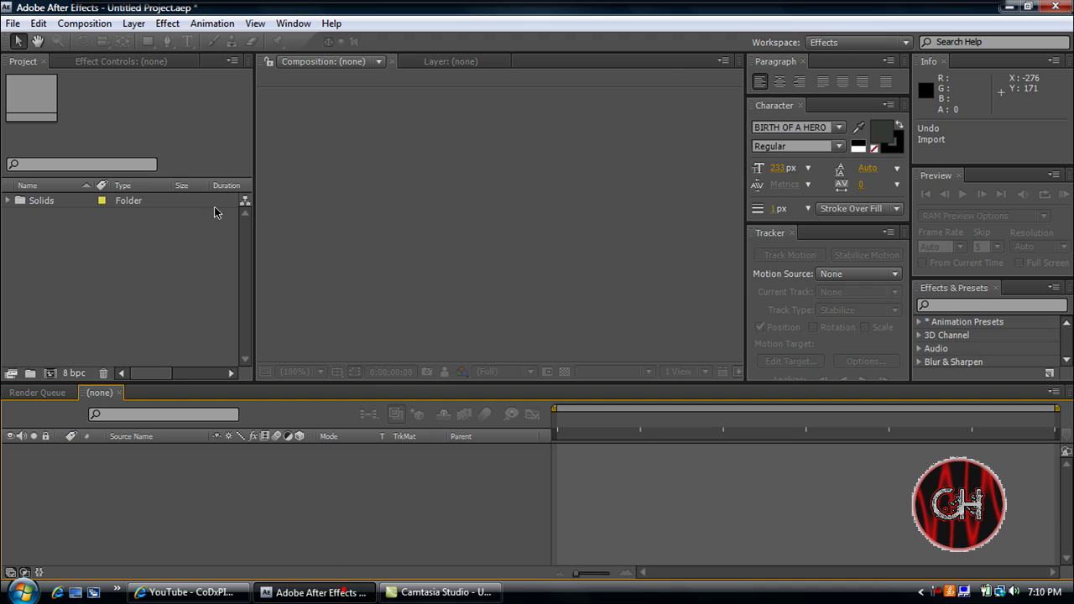
pyautogui.click(16, 23)
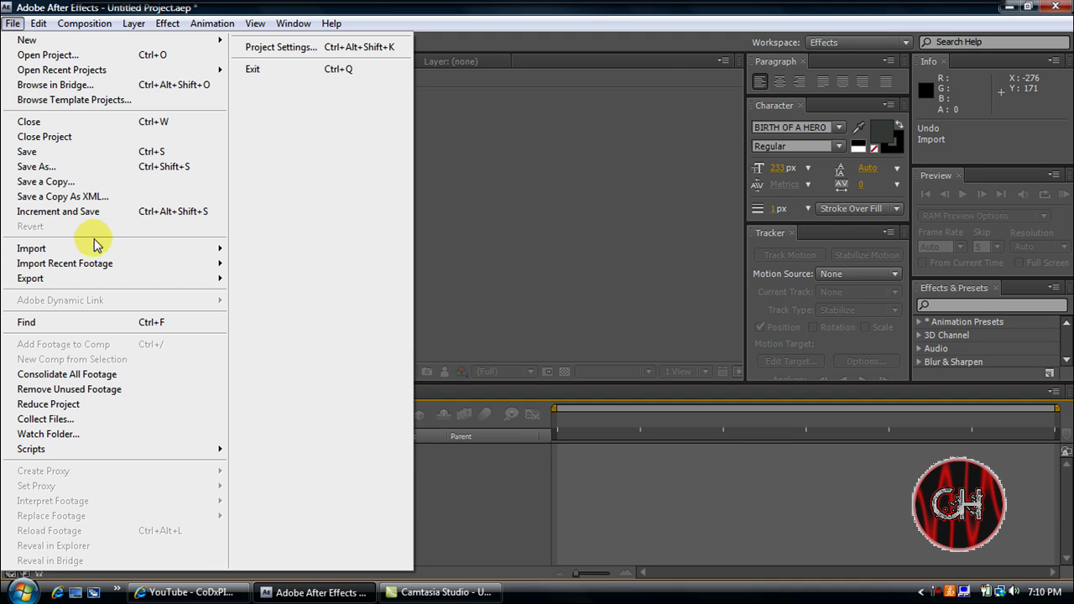
pyautogui.moveTo(98, 254)
pyautogui.click(257, 249)
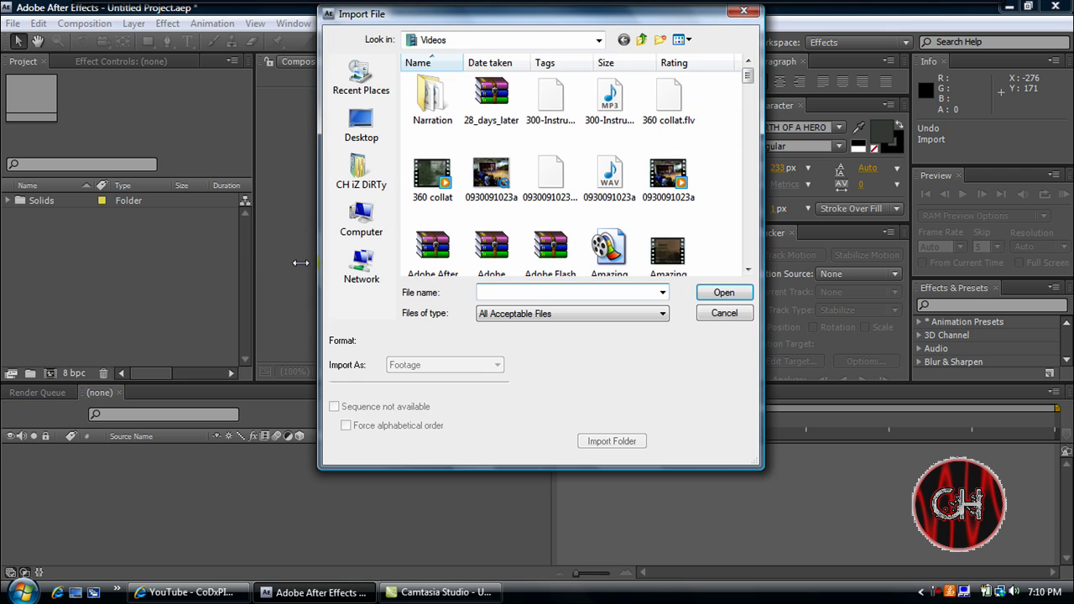
pyautogui.moveTo(747, 74); pyautogui.dragTo(749, 245)
pyautogui.click(485, 206)
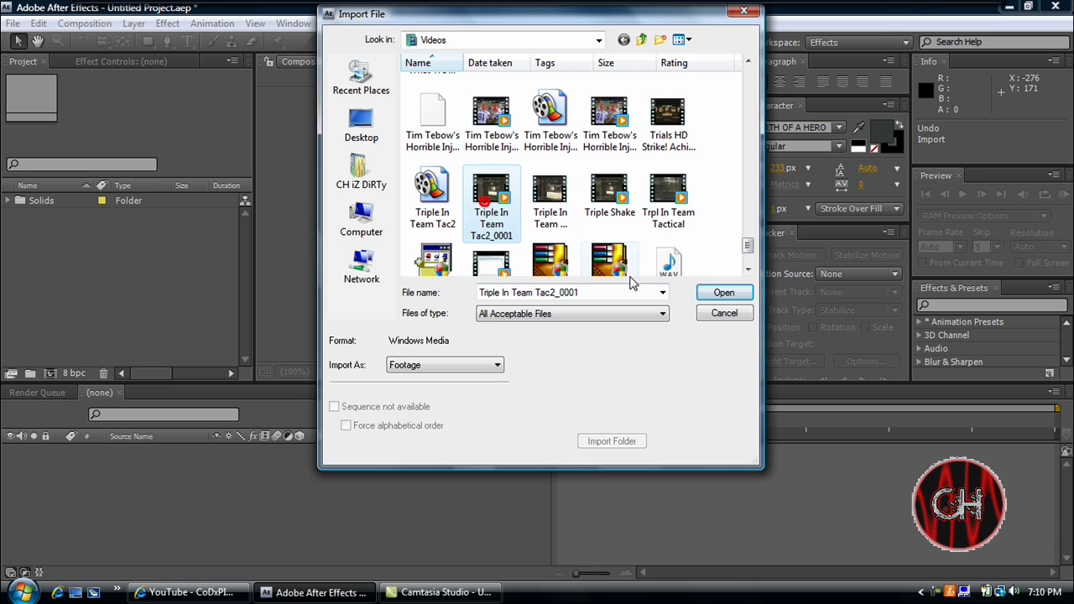
pyautogui.click(722, 293)
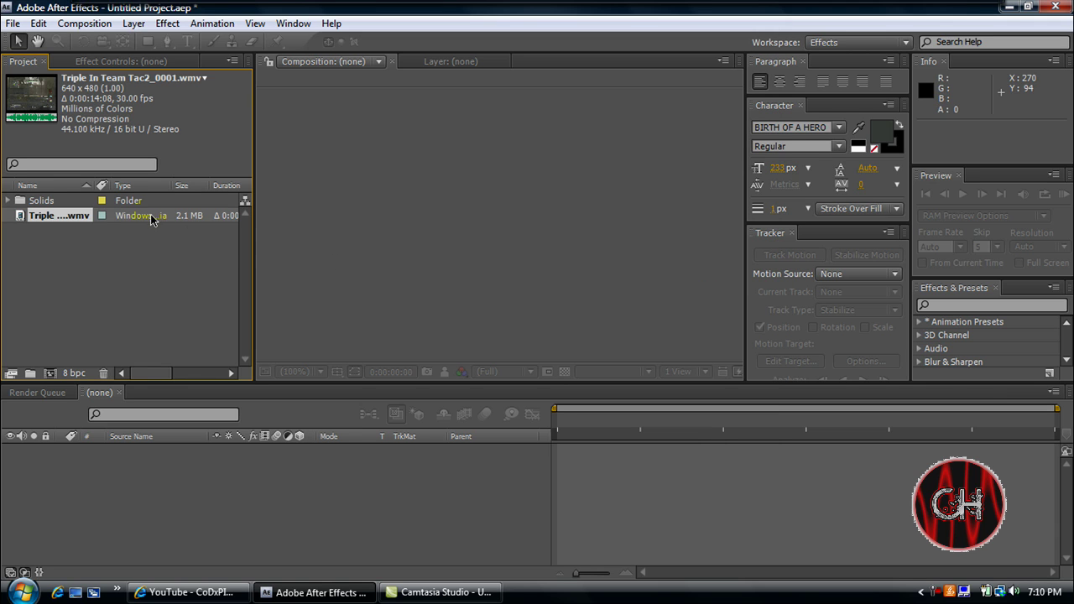
pyautogui.moveTo(134, 216); pyautogui.dragTo(167, 432)
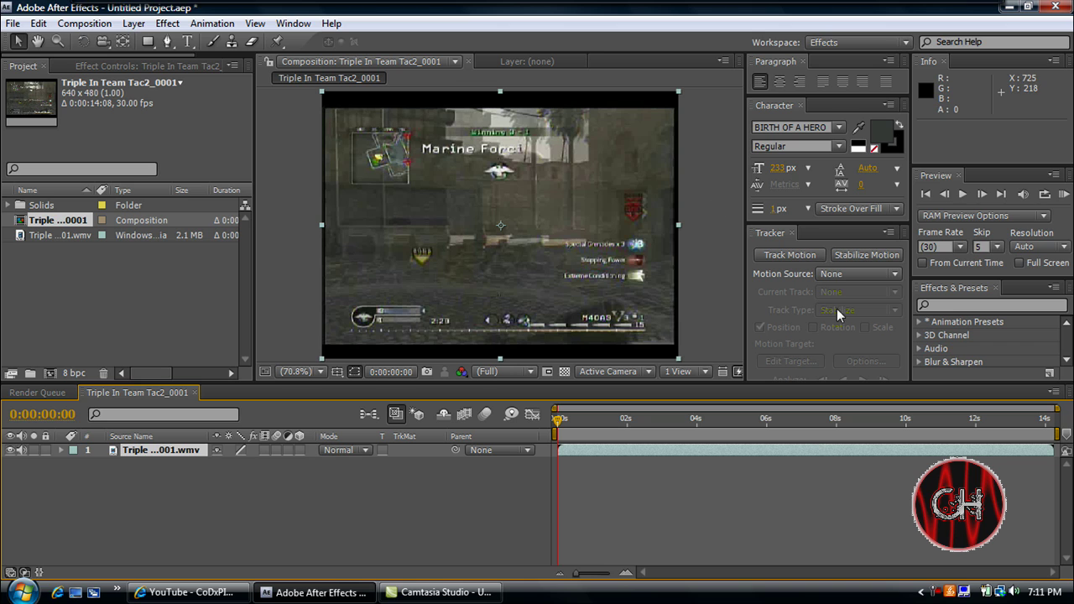
# - Scrub the composition's playhead forward to 0:00:06:20, the sniper-scope shot
pyautogui.click(561, 420)
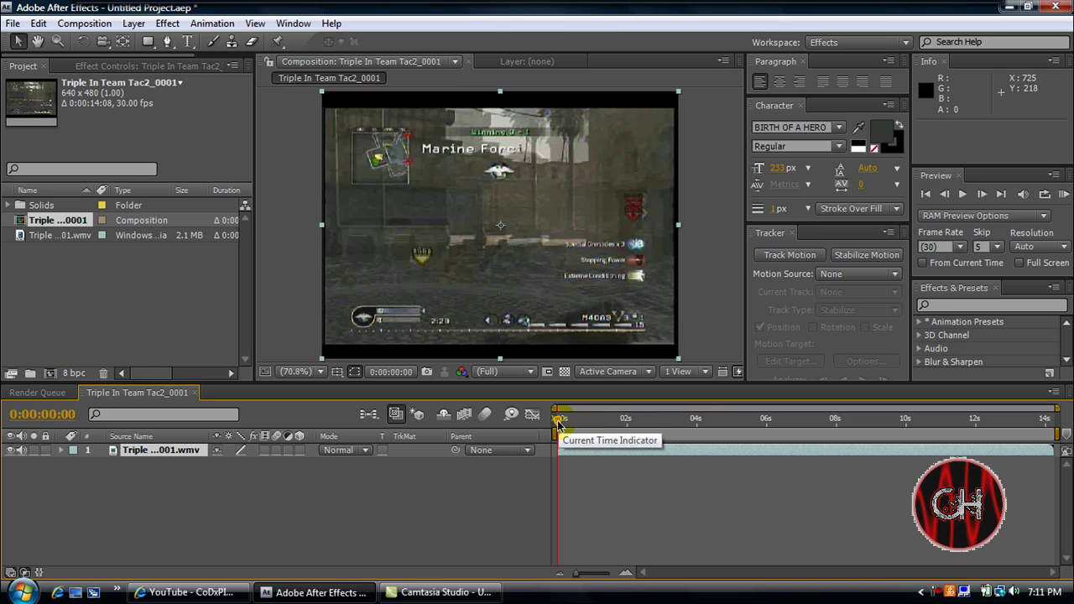
pyautogui.moveTo(559, 427); pyautogui.dragTo(791, 426)
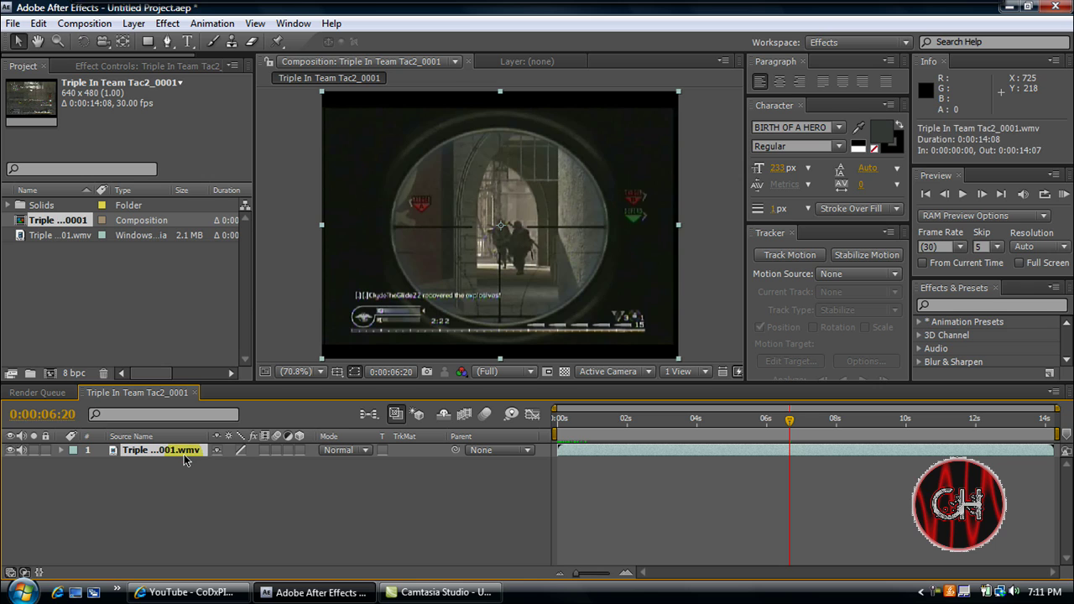
# - Keyframe the clip's Position at 0:00:06:20 and 0:00:07:28, both left at 320.0, 240.0
pyautogui.press('p')
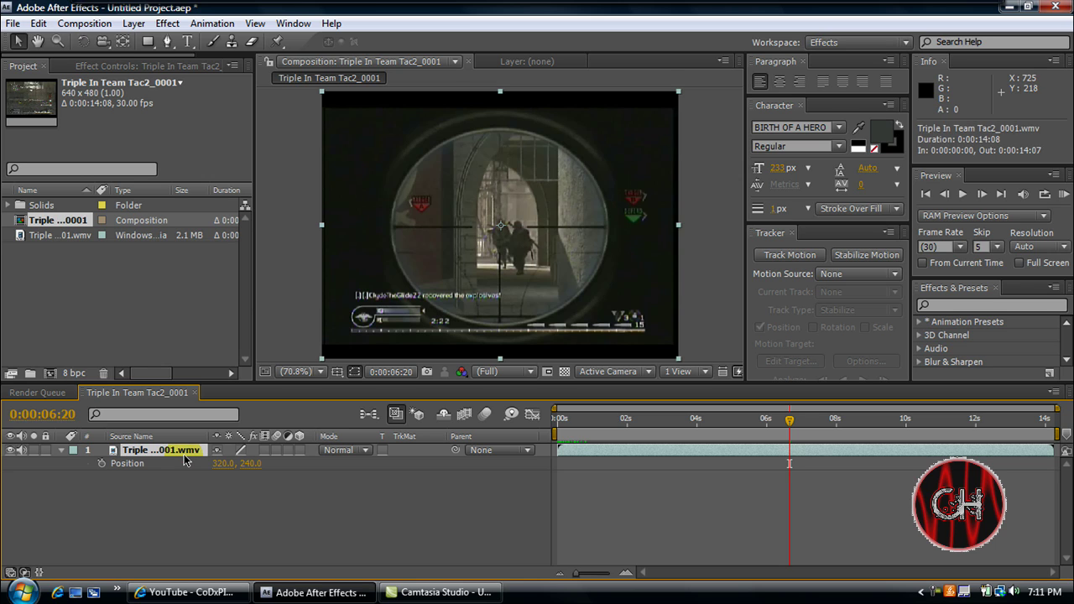
pyautogui.click(102, 465)
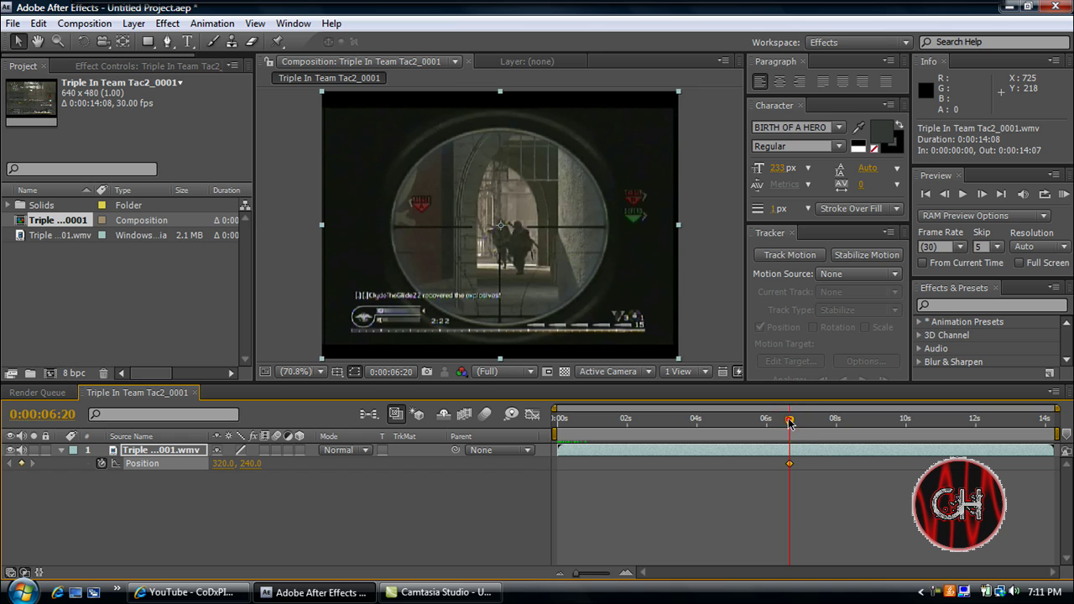
pyautogui.moveTo(788, 423); pyautogui.dragTo(834, 420)
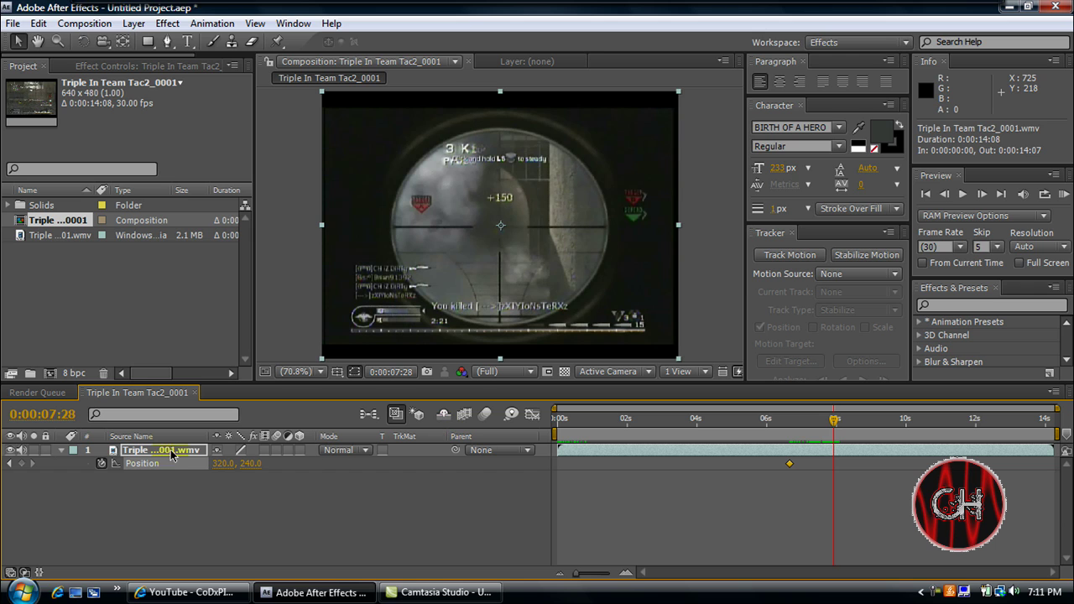
pyautogui.click(21, 464)
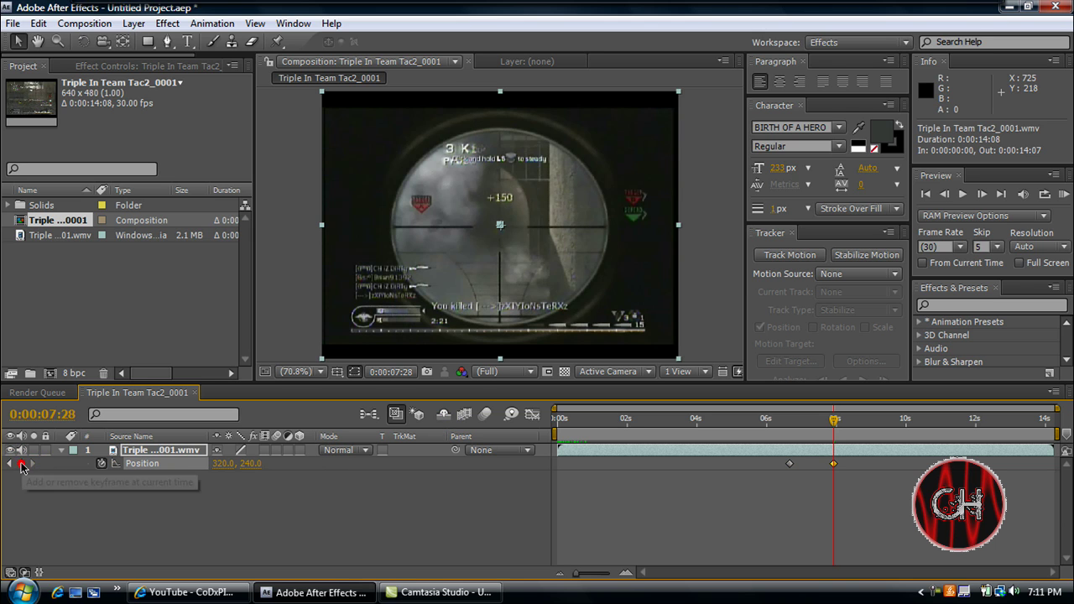
# - Create Null 1 via Layer > New > Null Object and select both Position keyframes
pyautogui.click(134, 22)
pyautogui.moveTo(173, 41)
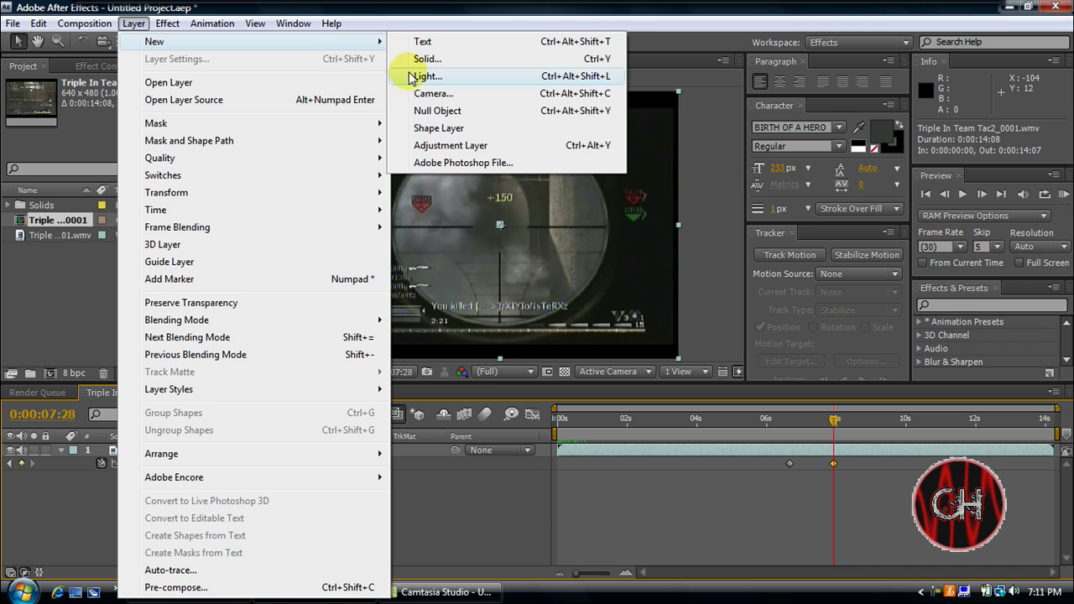
pyautogui.click(422, 110)
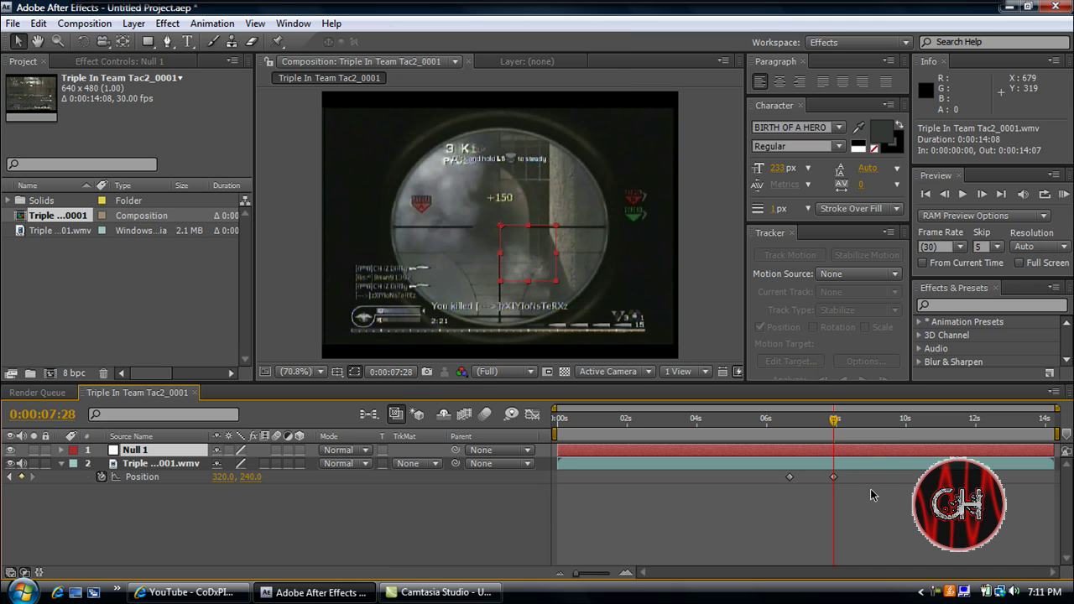
pyautogui.moveTo(871, 495); pyautogui.dragTo(719, 467)
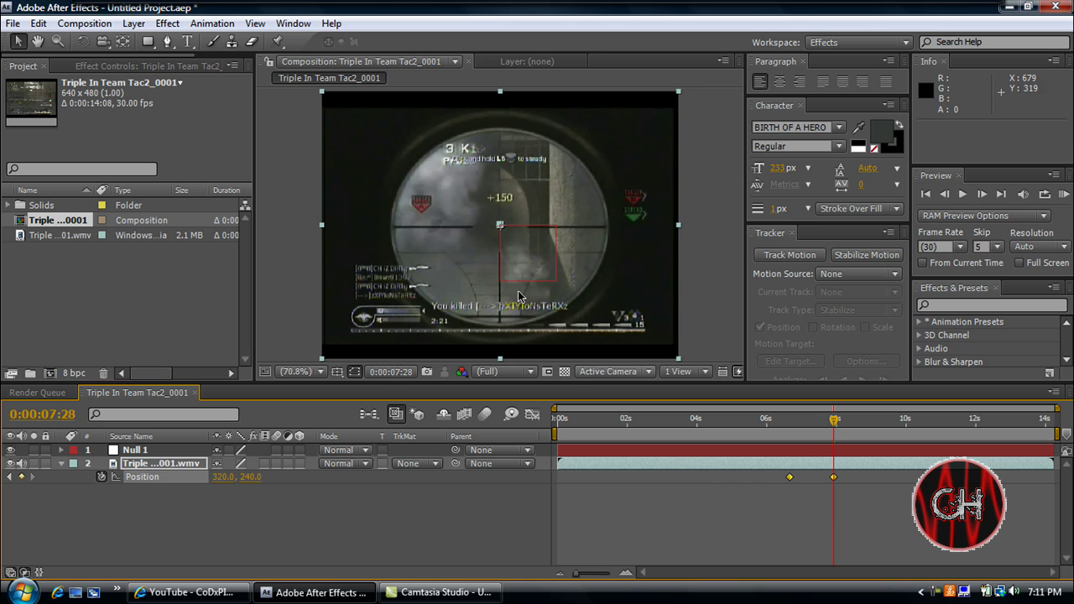
pyautogui.click(293, 23)
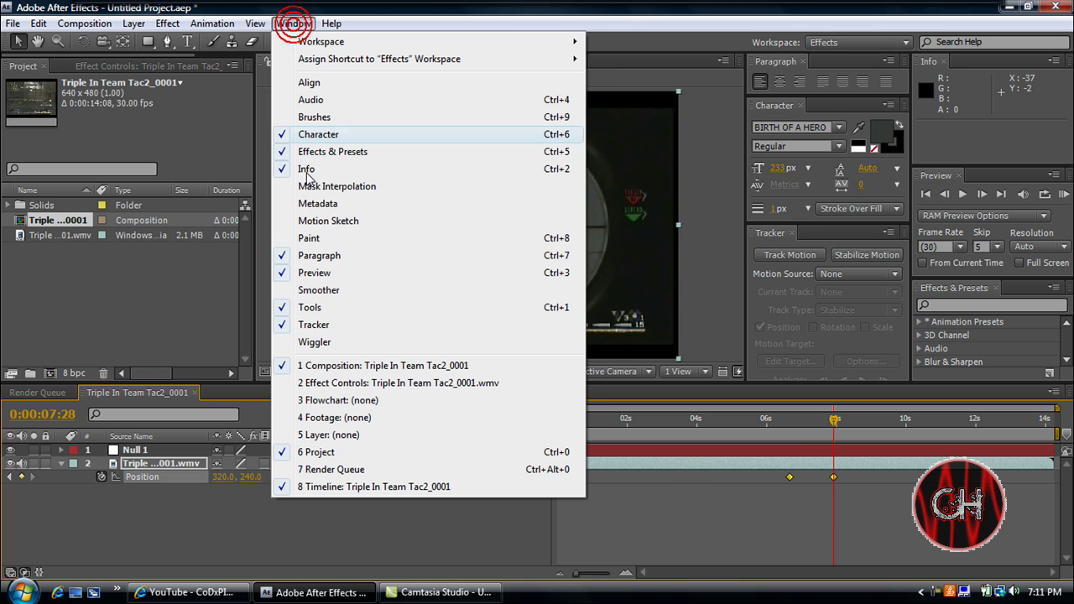
# - Apply Wiggler with Jagged noise, frequency 20 and magnitude 25 to the two Position keyframes, then close the panel
pyautogui.click(314, 342)
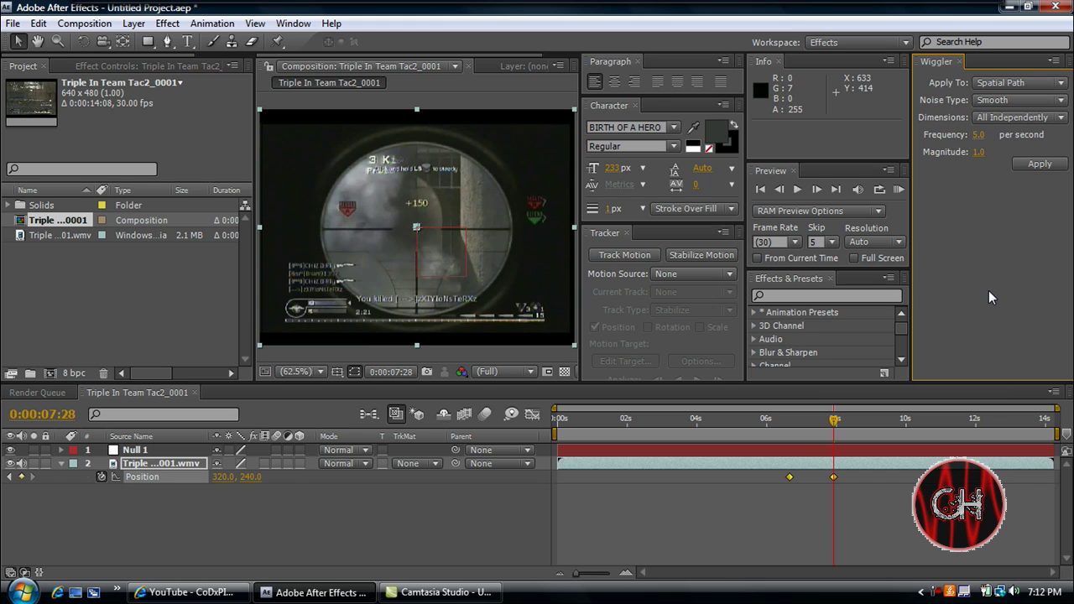
pyautogui.click(998, 101)
pyautogui.click(1000, 136)
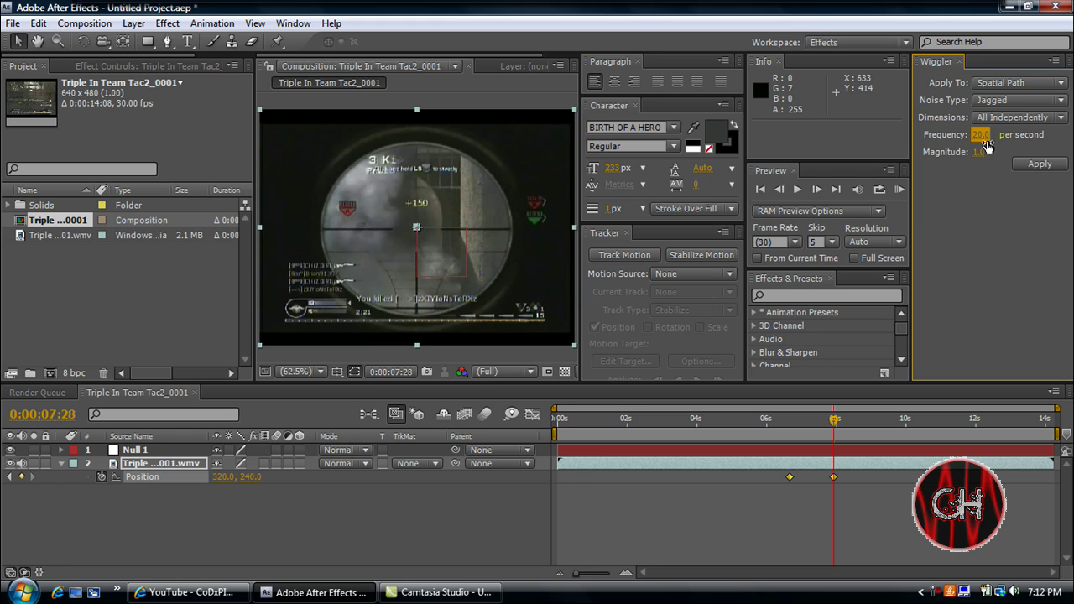
pyautogui.click(978, 152)
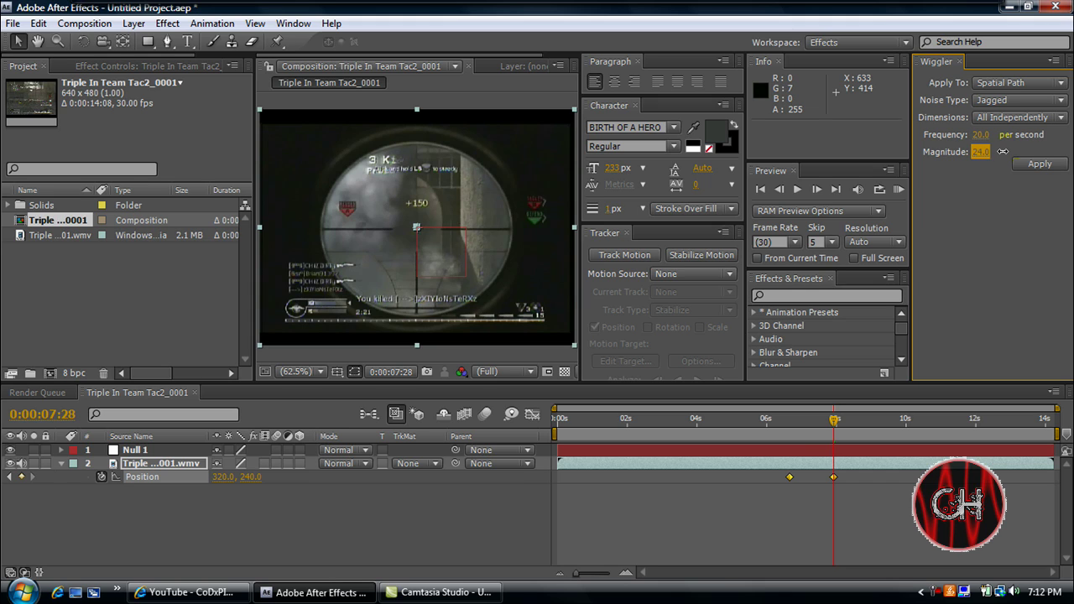
pyautogui.click(1024, 165)
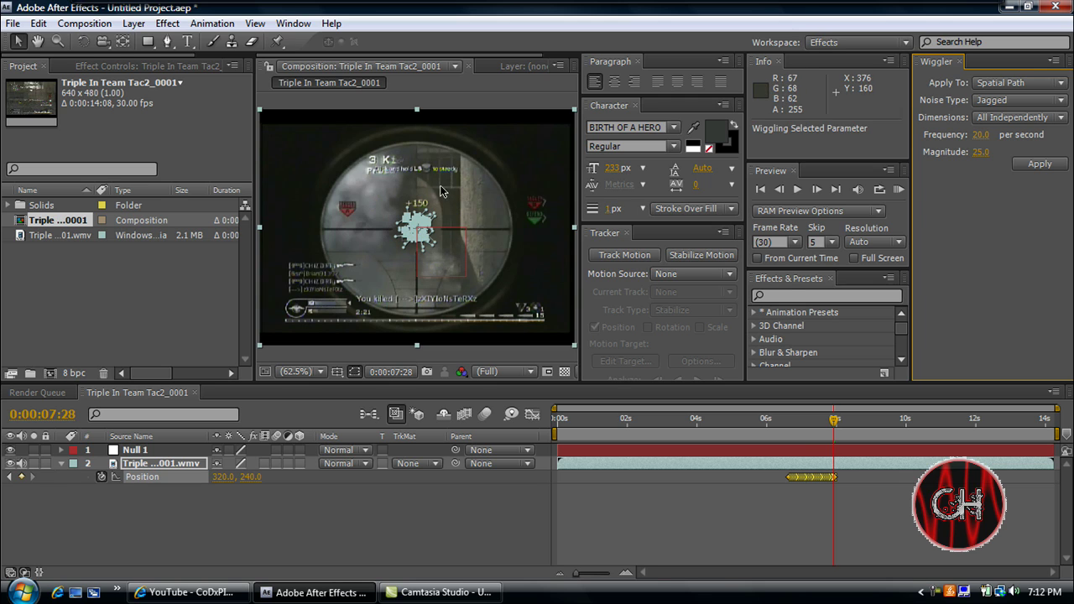
pyautogui.click(959, 63)
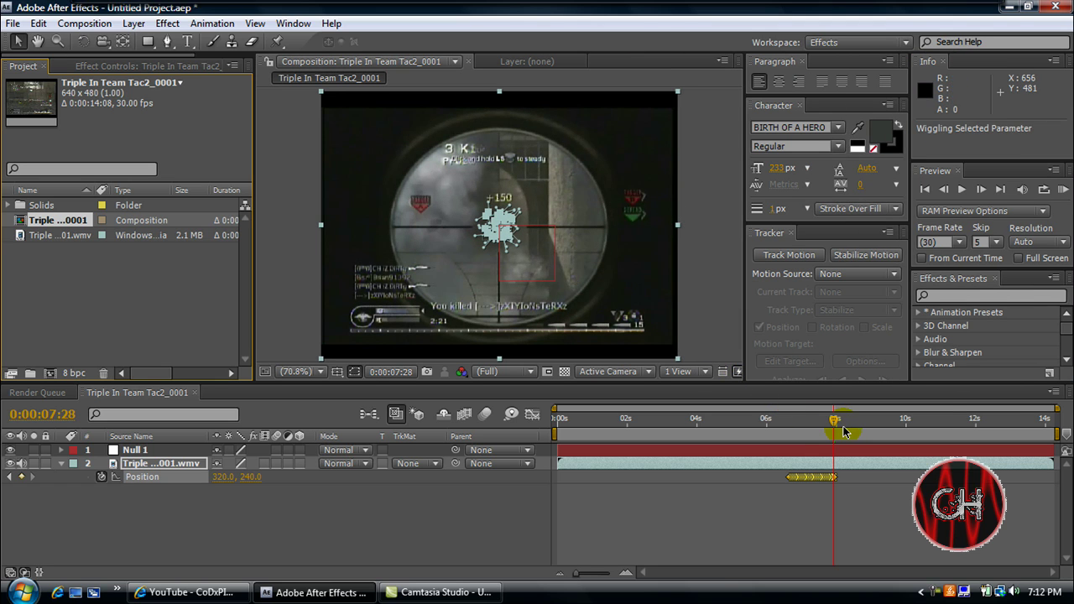
# - Collapse the clip layer and pickwhip its Parent to Null 1, scrubbing to preview the shake
pyautogui.moveTo(835, 426); pyautogui.dragTo(782, 429)
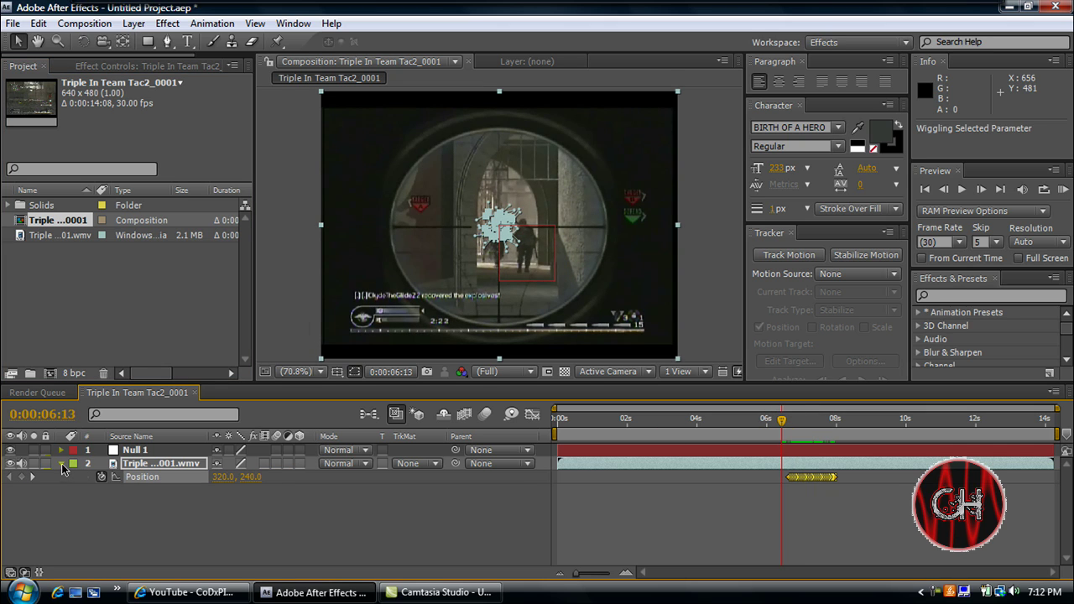
pyautogui.click(61, 464)
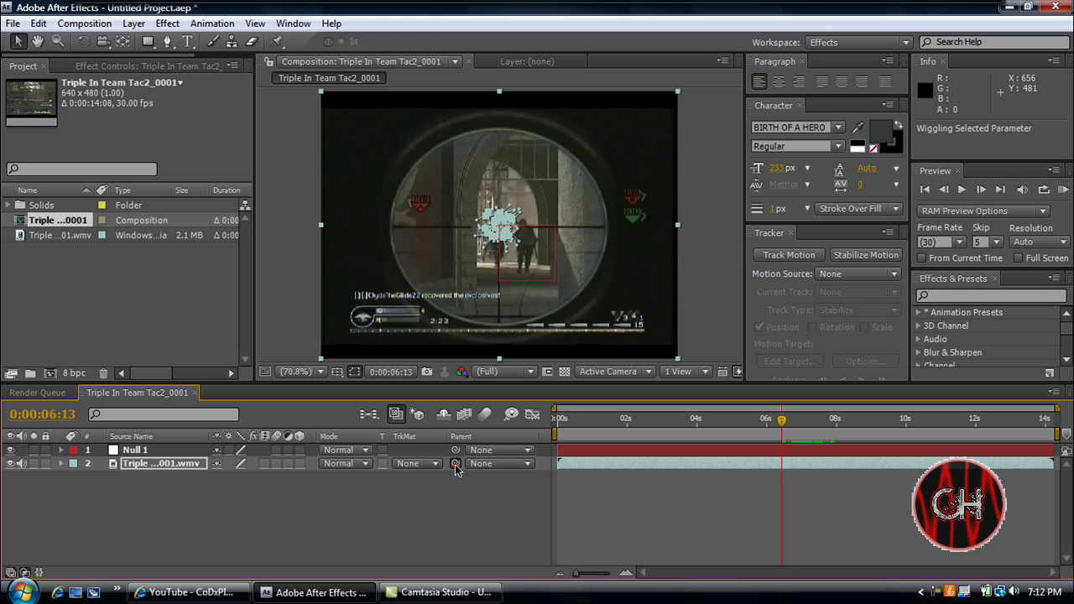
pyautogui.moveTo(455, 466); pyautogui.dragTo(171, 451)
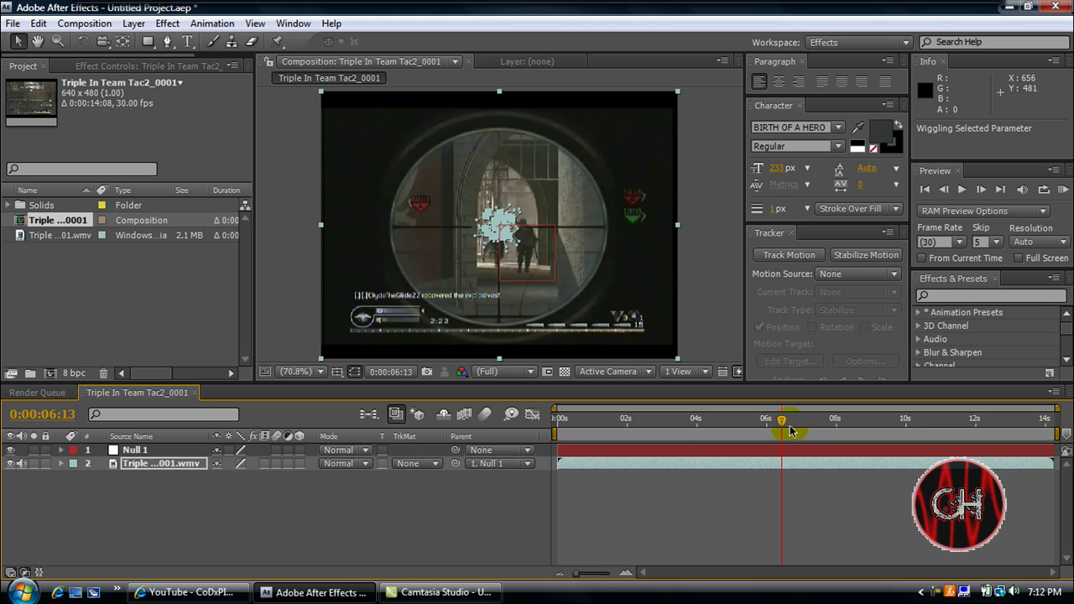
pyautogui.moveTo(791, 427)
pyautogui.mouseDown()
pyautogui.moveTo(820, 425)
pyautogui.moveTo(792, 426)
pyautogui.mouseUp()
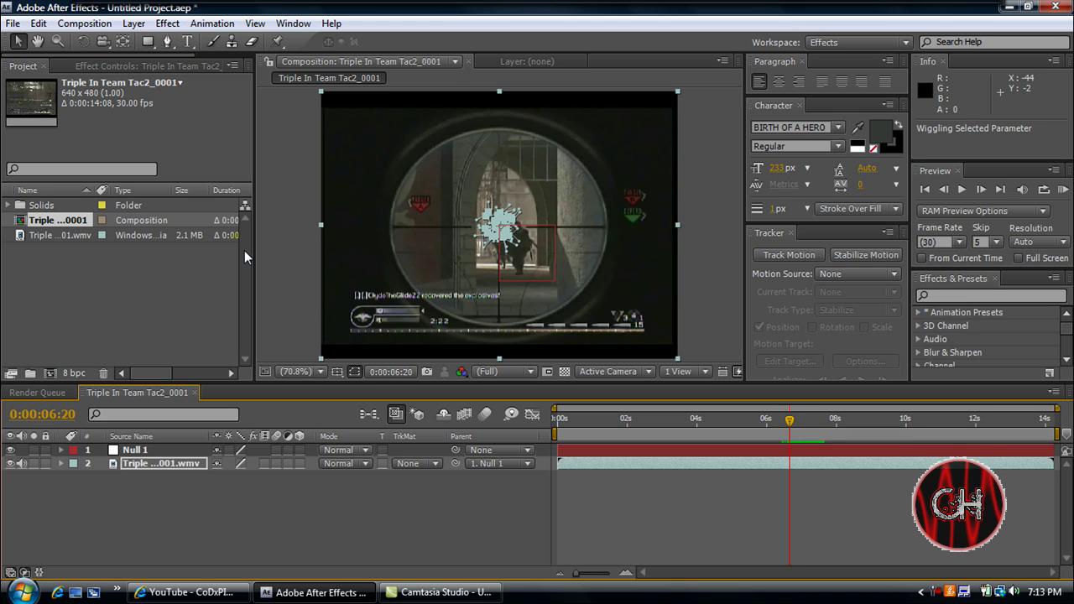
# - Apply Effect > Stylize > Motion Tile to the clip with output width and height 200 and Mirror Edges on
pyautogui.click(141, 467)
pyautogui.click(141, 467)
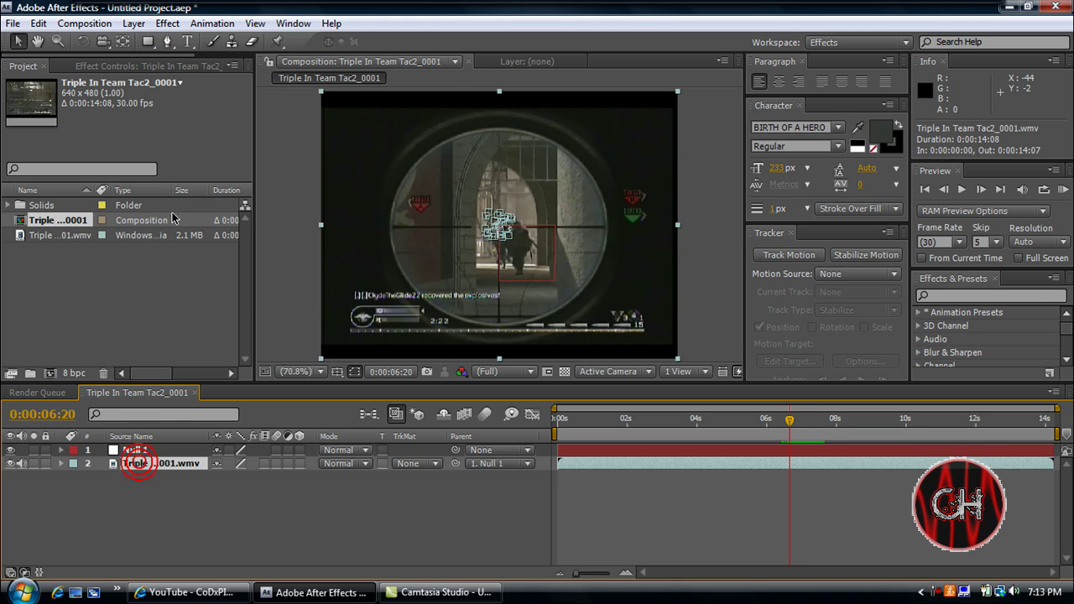
pyautogui.click(167, 25)
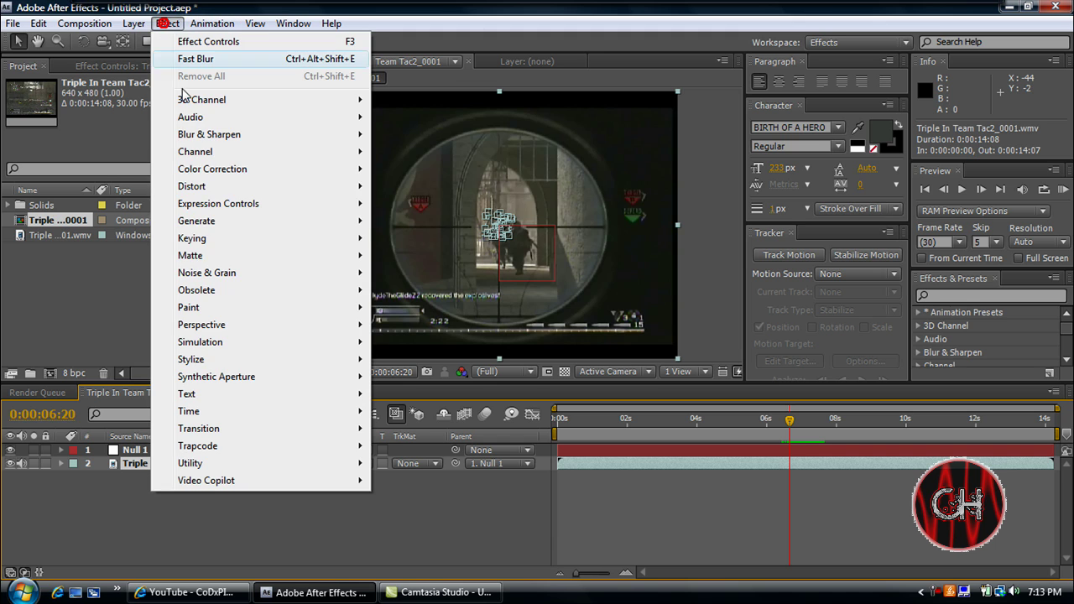
pyautogui.moveTo(226, 353)
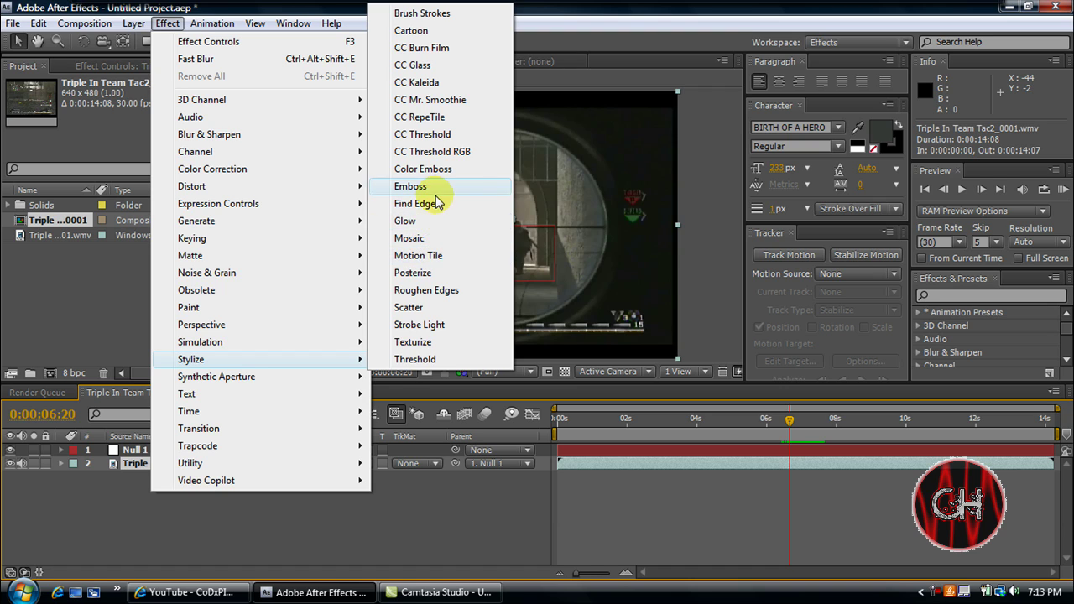
pyautogui.click(436, 255)
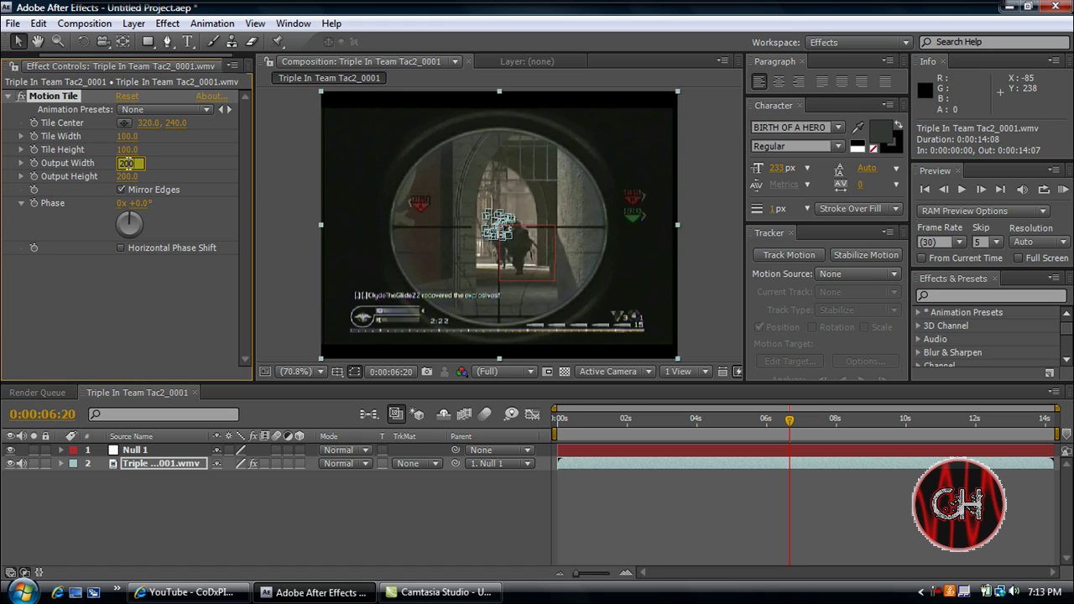
pyautogui.press('Return')
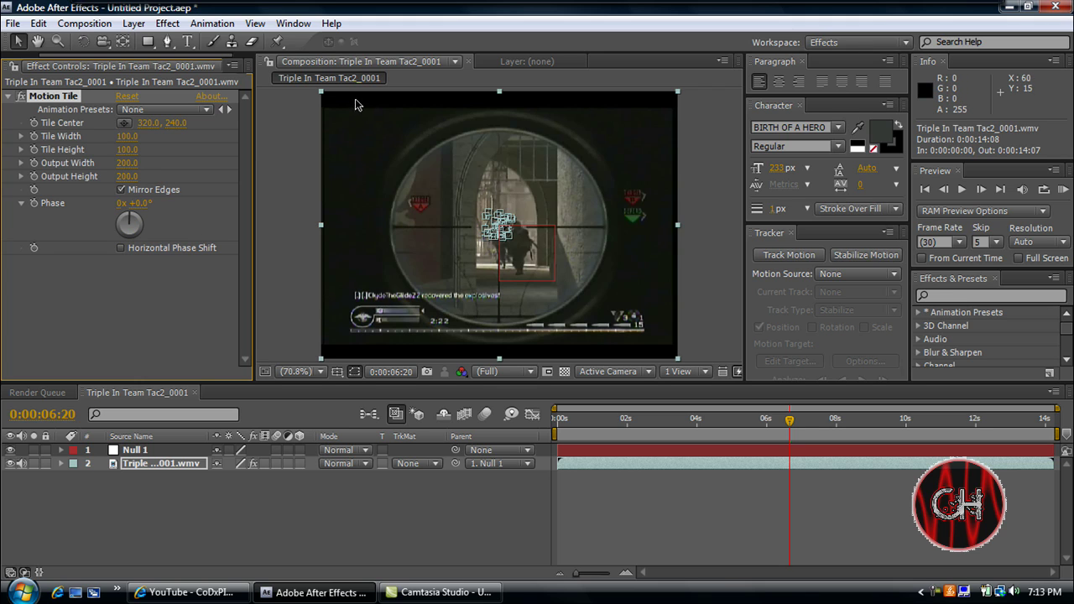
pyautogui.click(719, 464)
pyautogui.moveTo(791, 428); pyautogui.dragTo(849, 425)
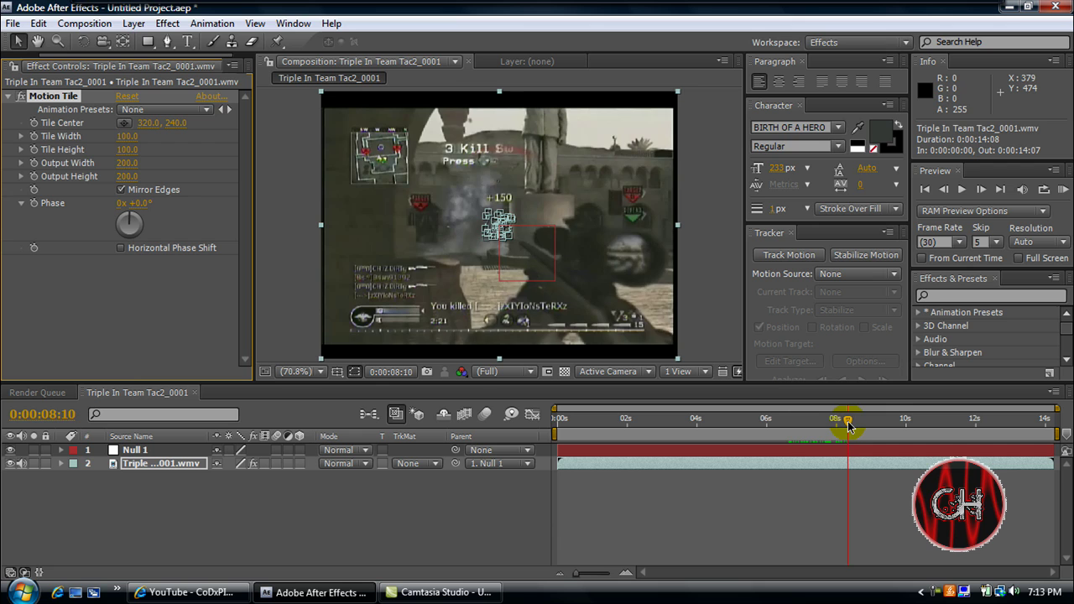
pyautogui.moveTo(848, 426); pyautogui.dragTo(809, 422)
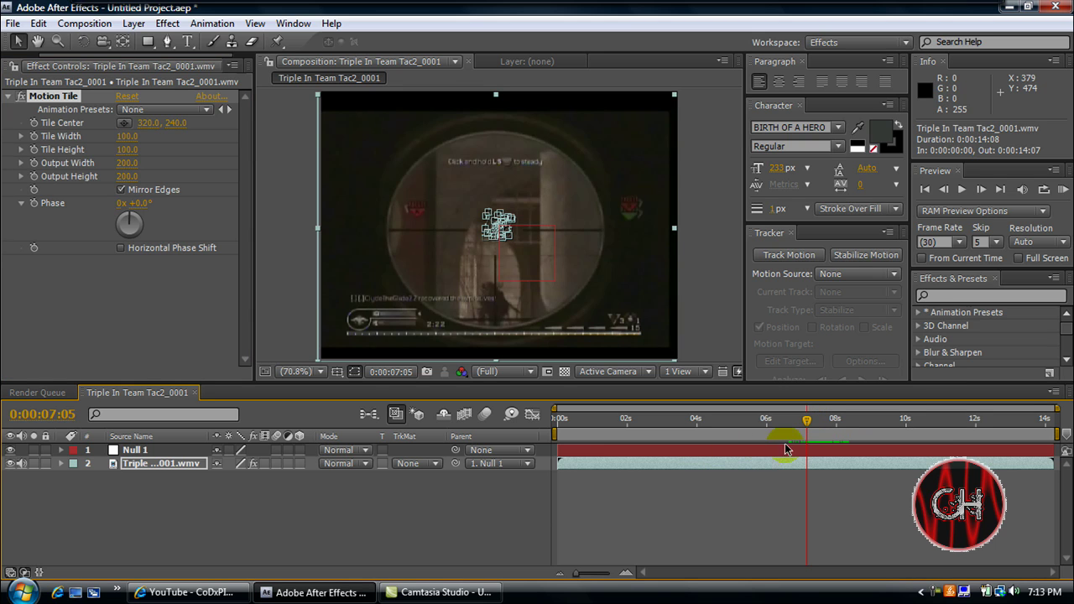
pyautogui.moveTo(808, 423); pyautogui.dragTo(747, 425)
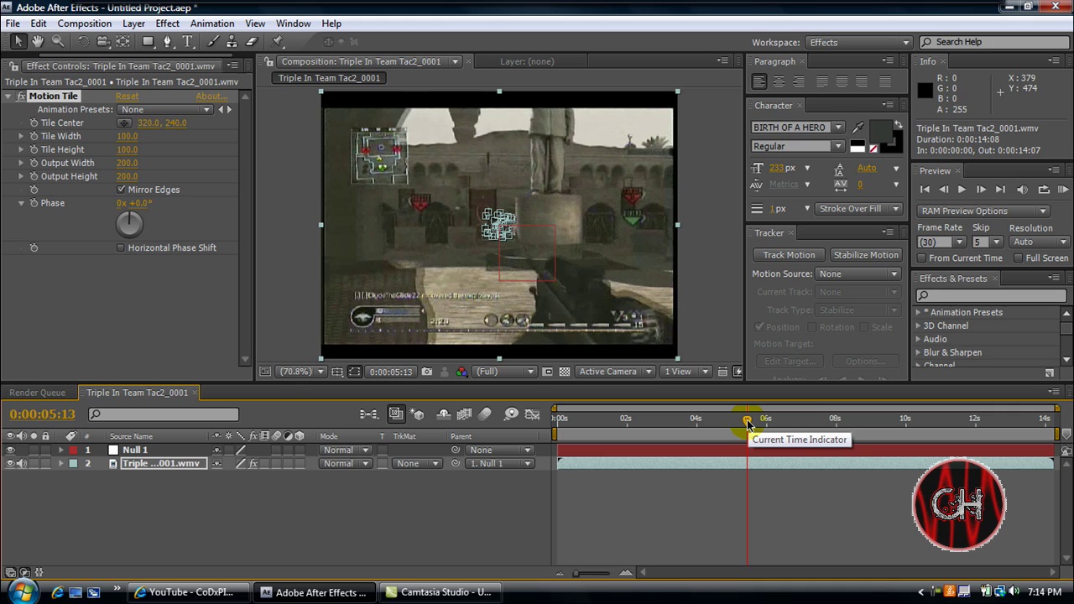